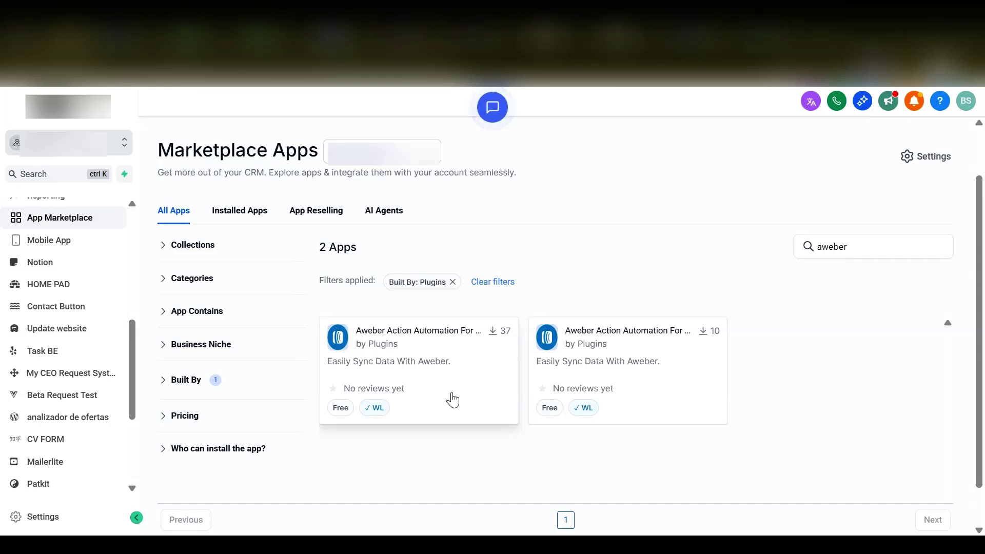
# - Install the first Aweber Action Automation For Workflows app from the marketplace and allow its requested permissions
pyautogui.click(453, 399)
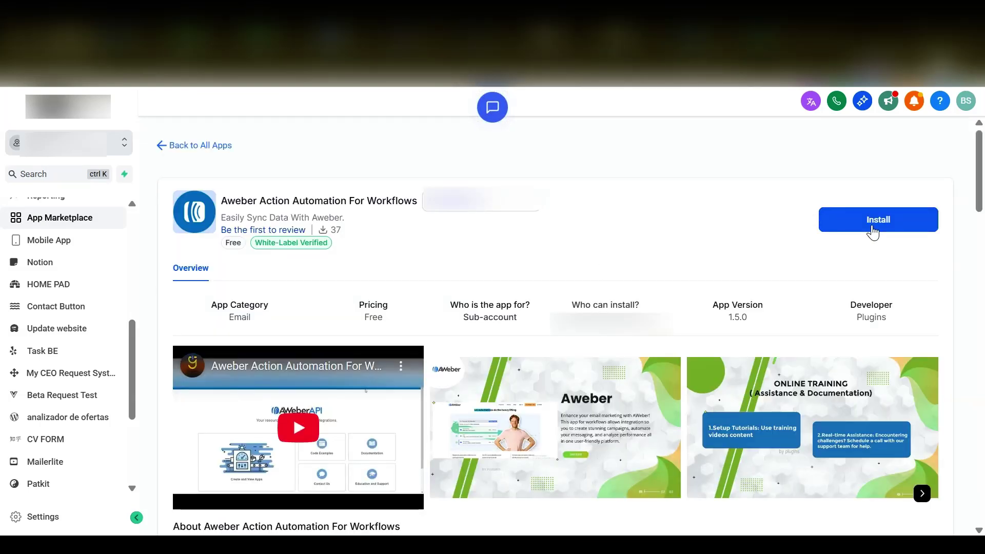
pyautogui.click(821, 228)
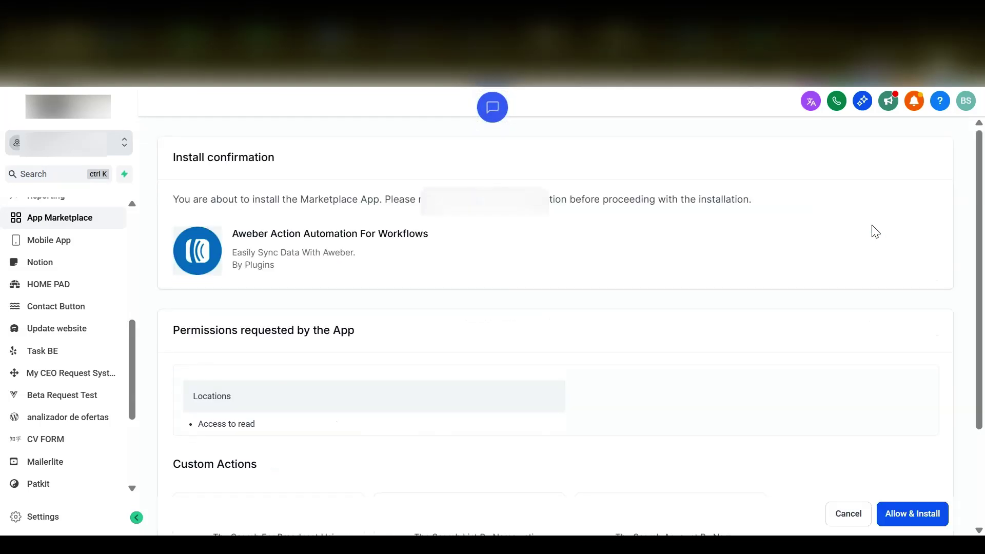
pyautogui.click(905, 515)
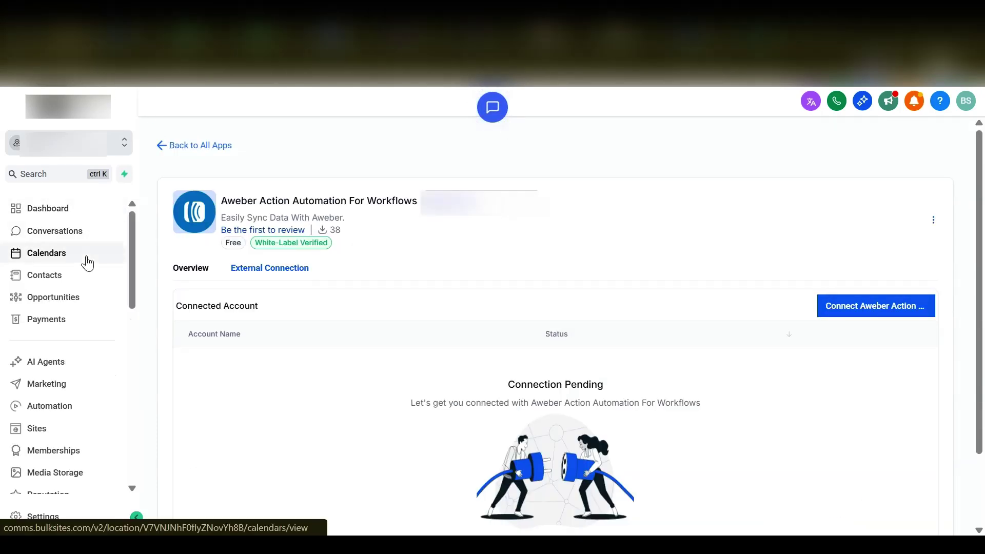
# - Open the installed Aweber app's own page
pyautogui.scroll(-6, 88, 264)
pyautogui.scroll(-4, 87, 261)
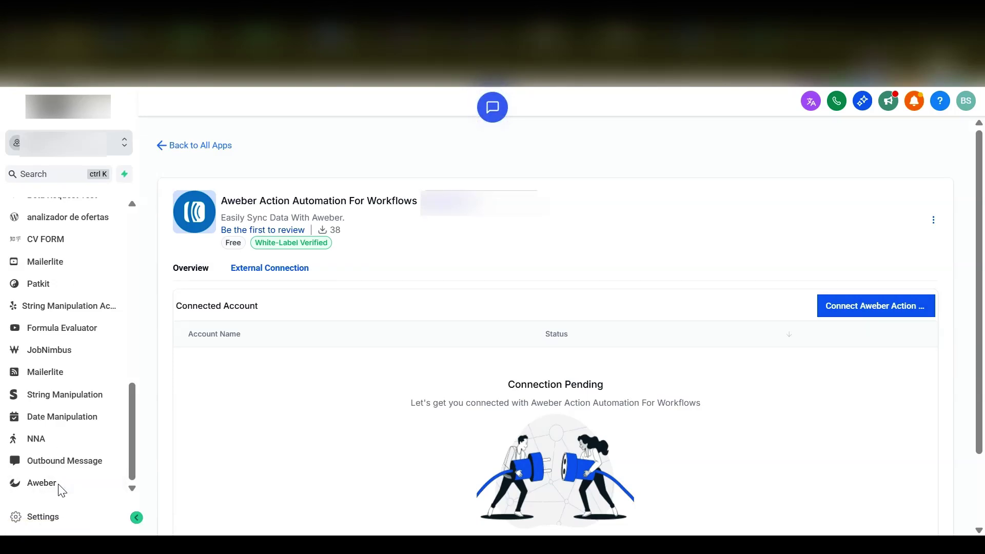
pyautogui.click(40, 484)
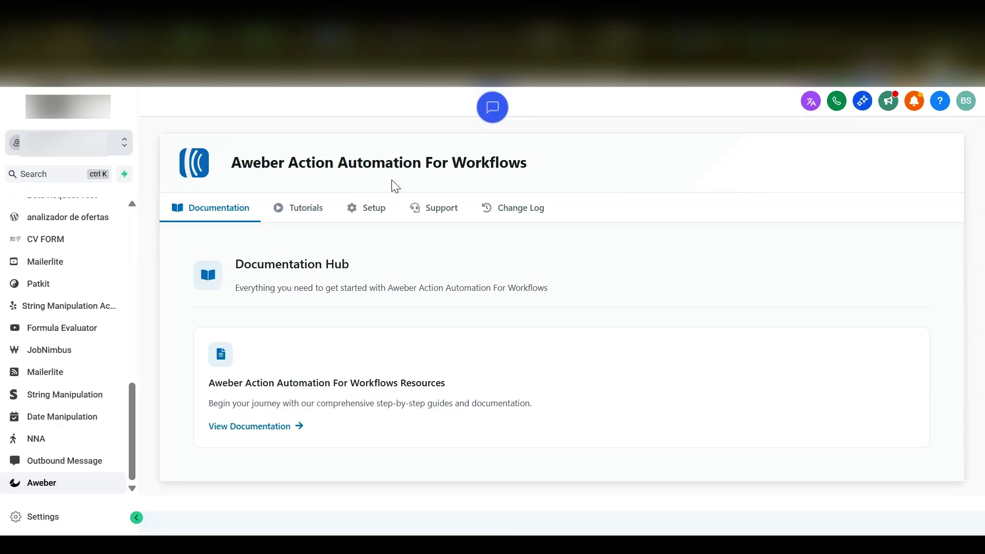
# - Review the video tutorials offered for the Aweber app
pyautogui.click(289, 219)
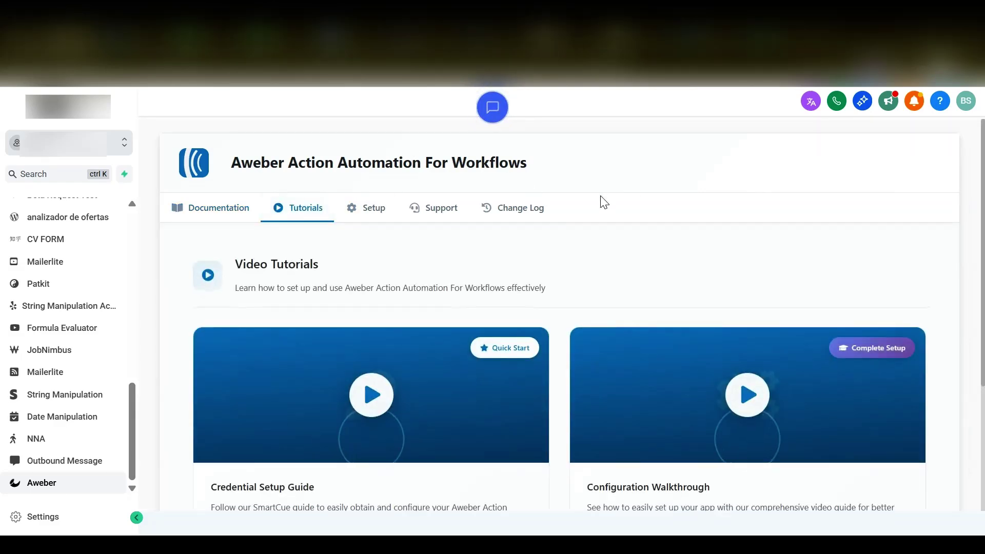
pyautogui.scroll(-1, 555, 271)
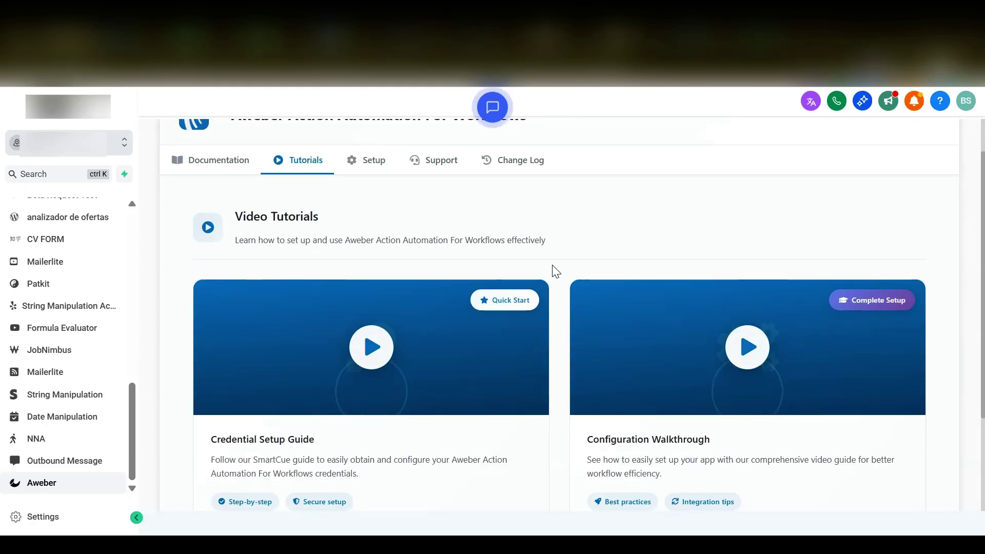
pyautogui.scroll(1, 556, 272)
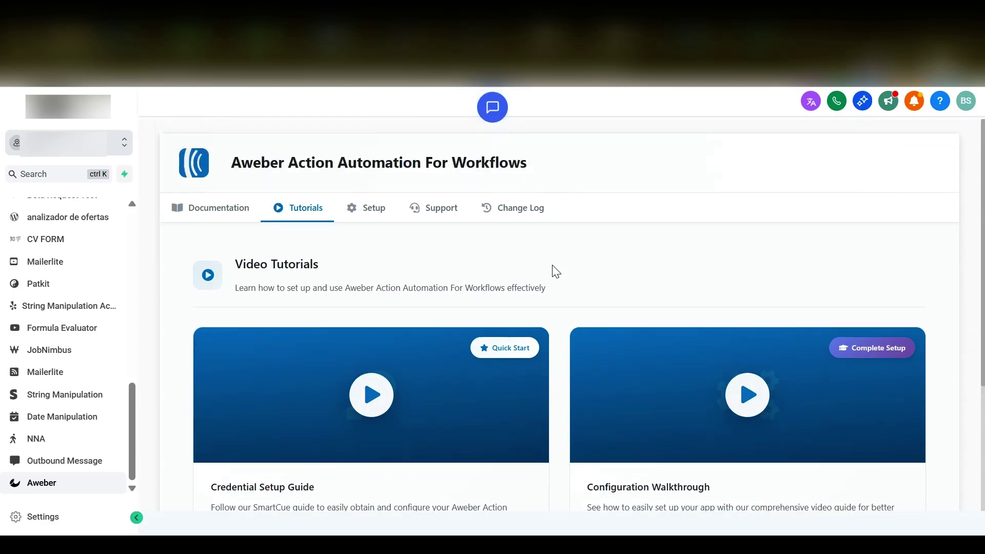
# - Check the Aweber integration's connection status in its setup section and open the client id and client secret configuration form
pyautogui.click(369, 218)
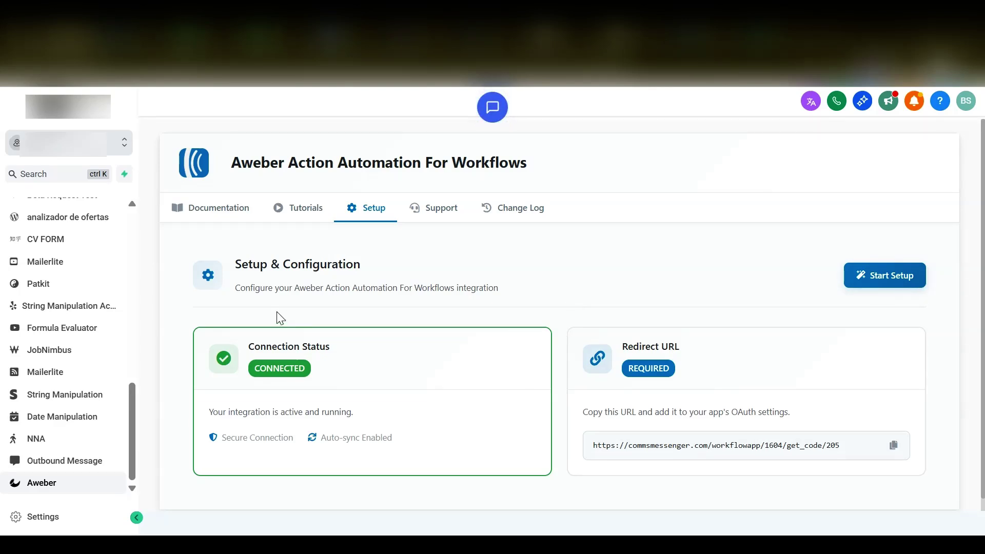
pyautogui.moveTo(249, 345); pyautogui.dragTo(337, 348)
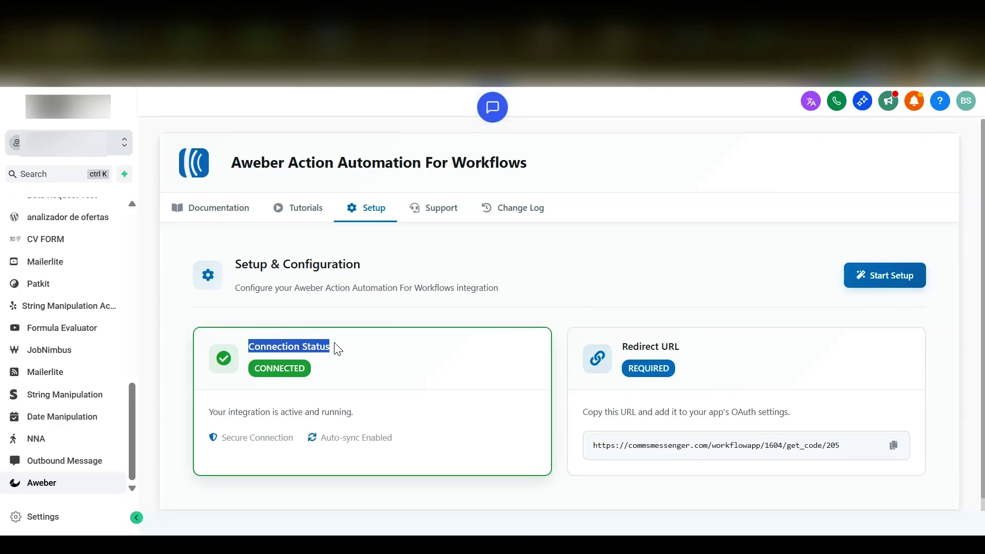
pyautogui.click(285, 368)
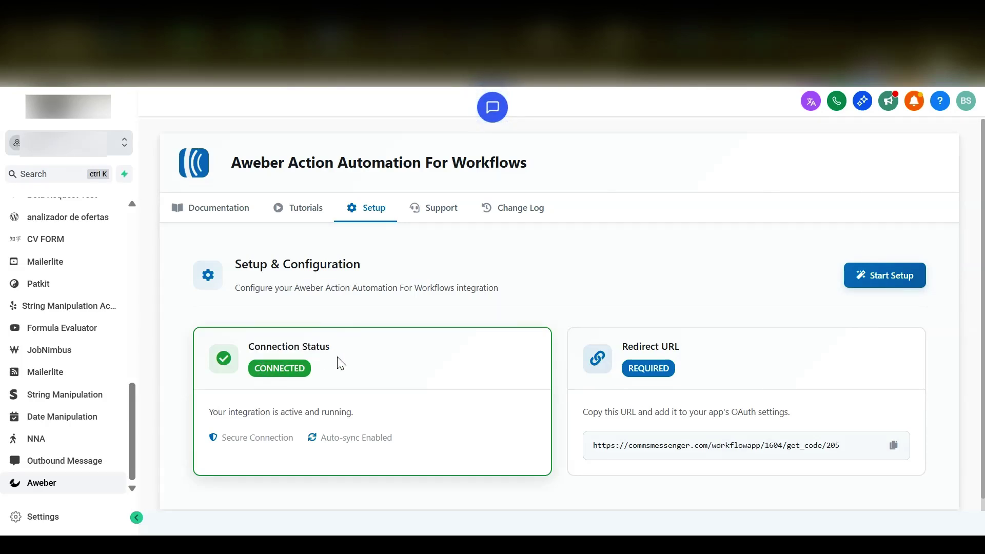
pyautogui.click(878, 277)
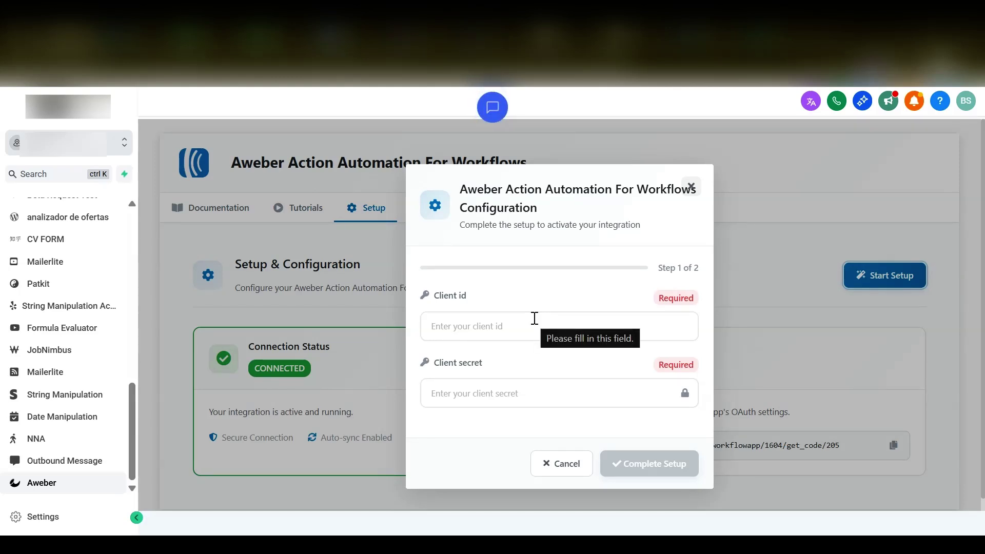
pyautogui.click(132, 12)
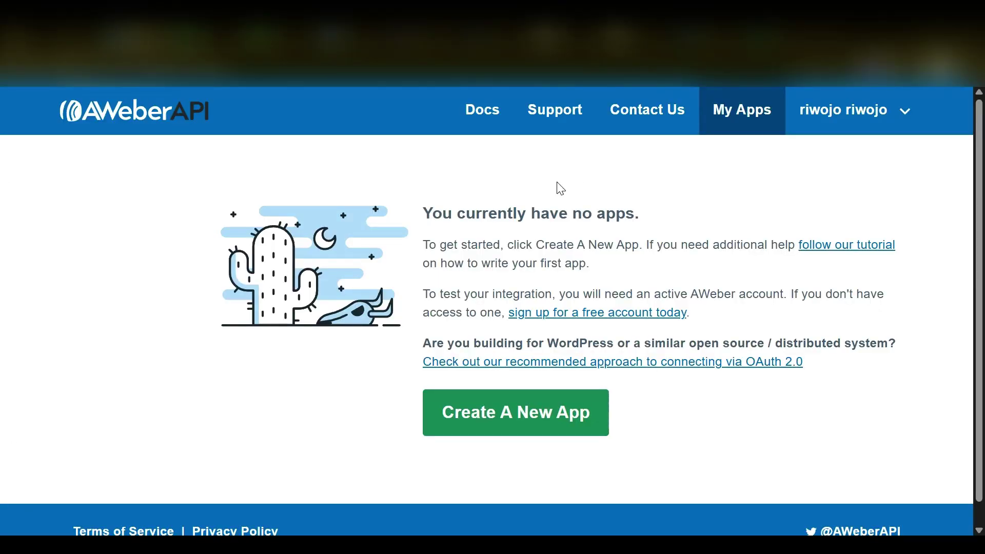
pyautogui.click(497, 420)
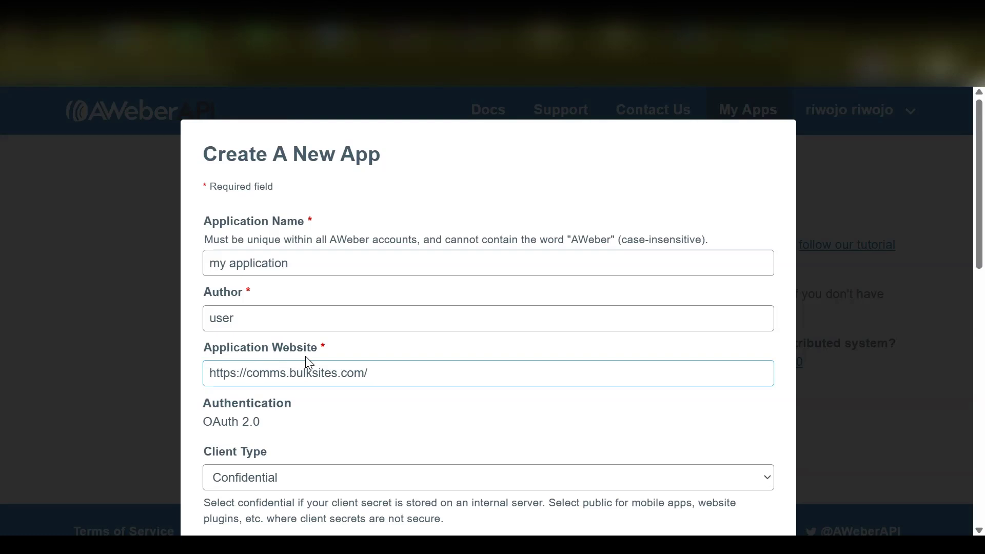
pyautogui.scroll(-4, 306, 357)
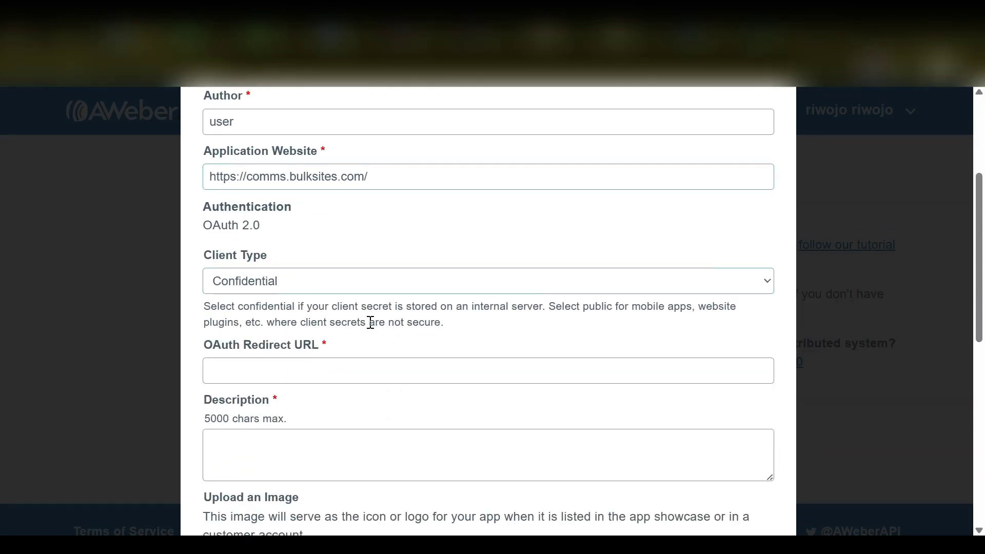
pyautogui.scroll(-1, 371, 322)
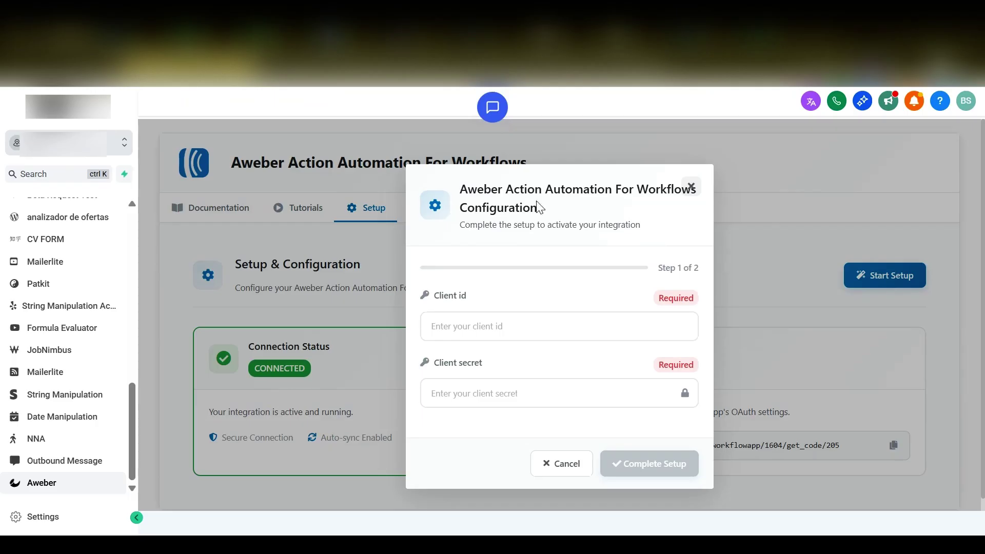
pyautogui.click(691, 187)
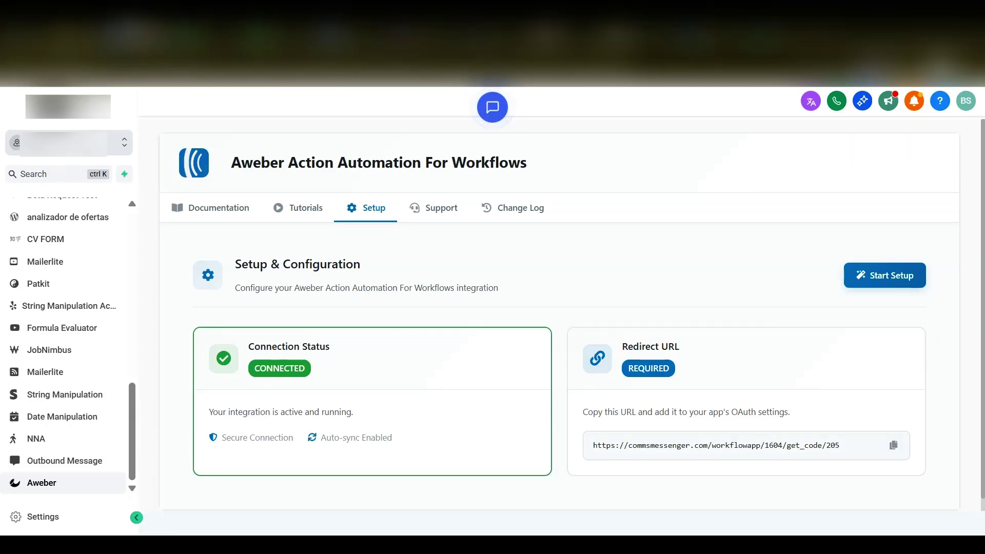
pyautogui.click(136, 33)
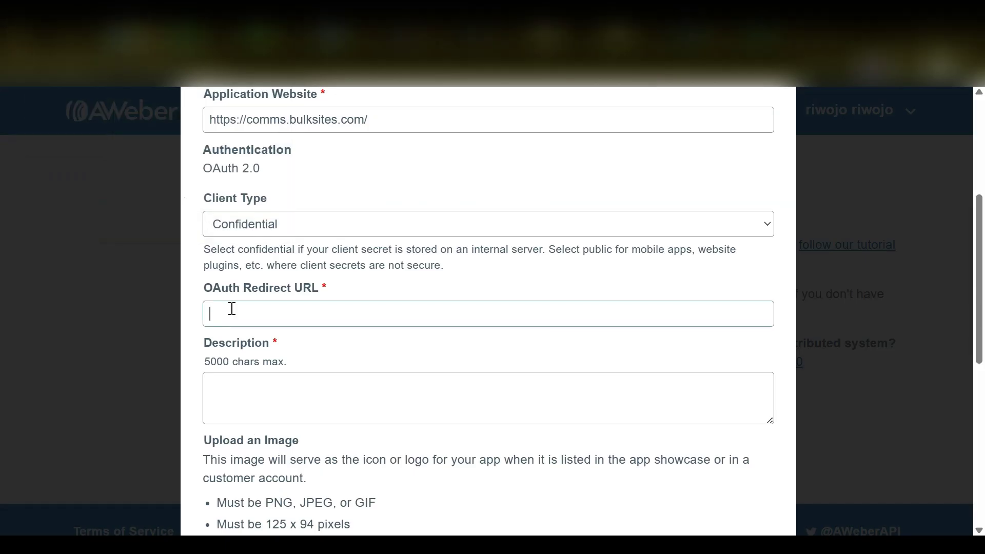
pyautogui.write('https://commsmessenger.com/workflowapp/1604/get_code/205')
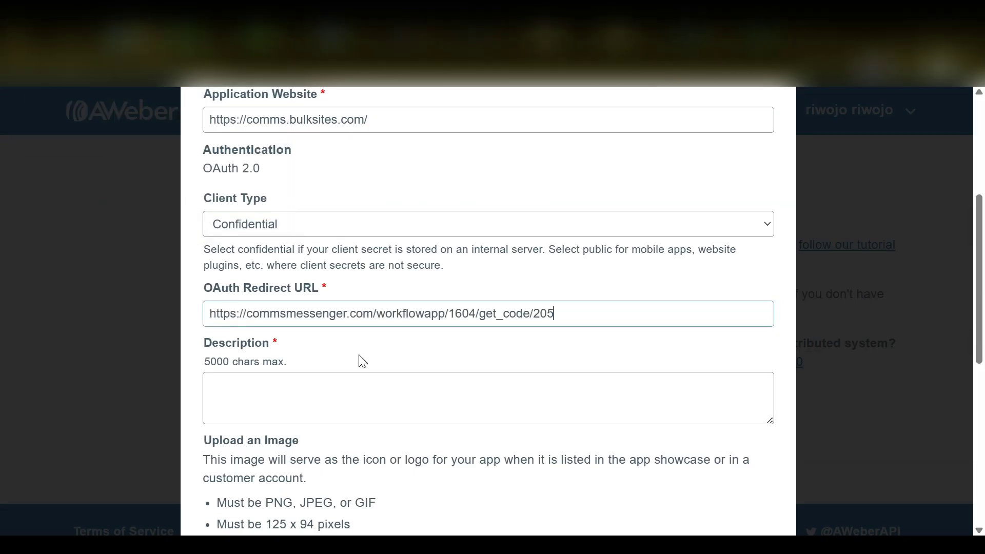
# - Enter "brief description" as the app's description and create the new AWeber app
pyautogui.scroll(-1, 363, 359)
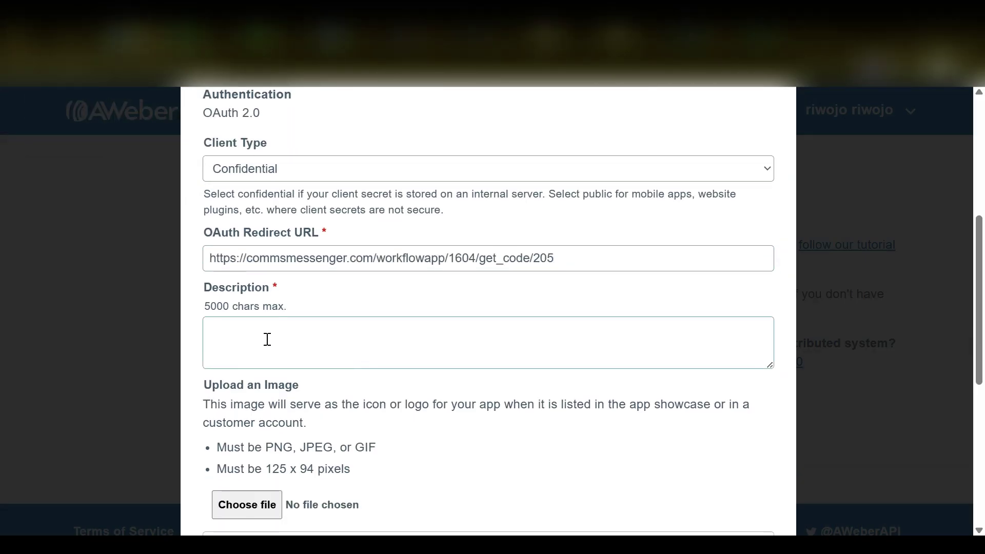
pyautogui.click(469, 341)
pyautogui.write('brief description')
pyautogui.scroll(-7, 468, 340)
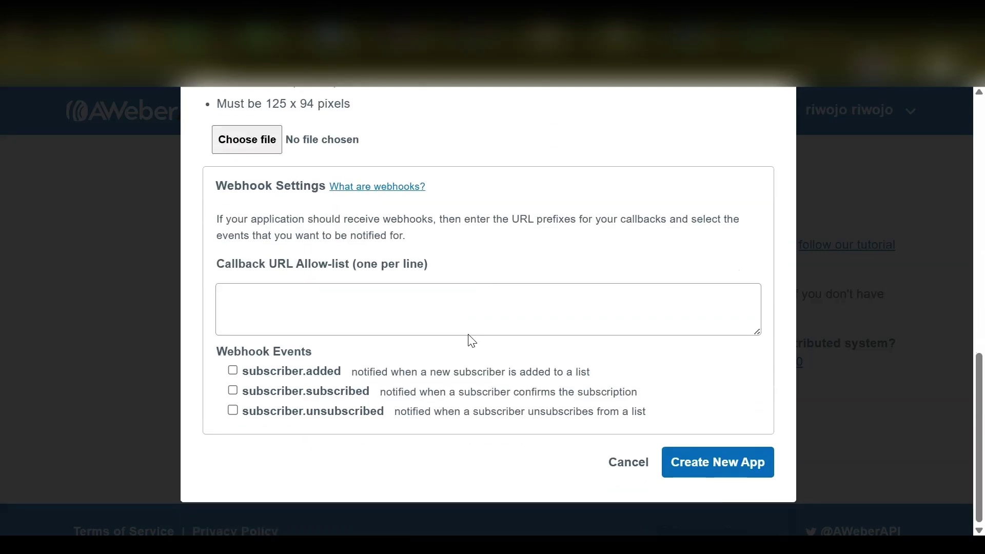
pyautogui.click(706, 470)
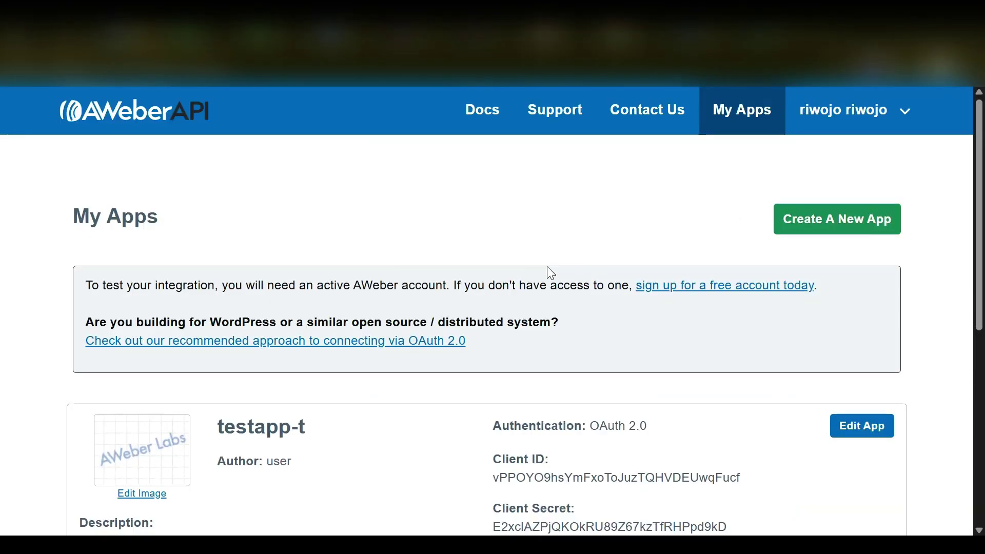
# - Copy testapp-t's client ID and client secret into the Aweber integration's configuration form and complete the setup
pyautogui.scroll(-2, 548, 267)
pyautogui.scroll(-3, 547, 268)
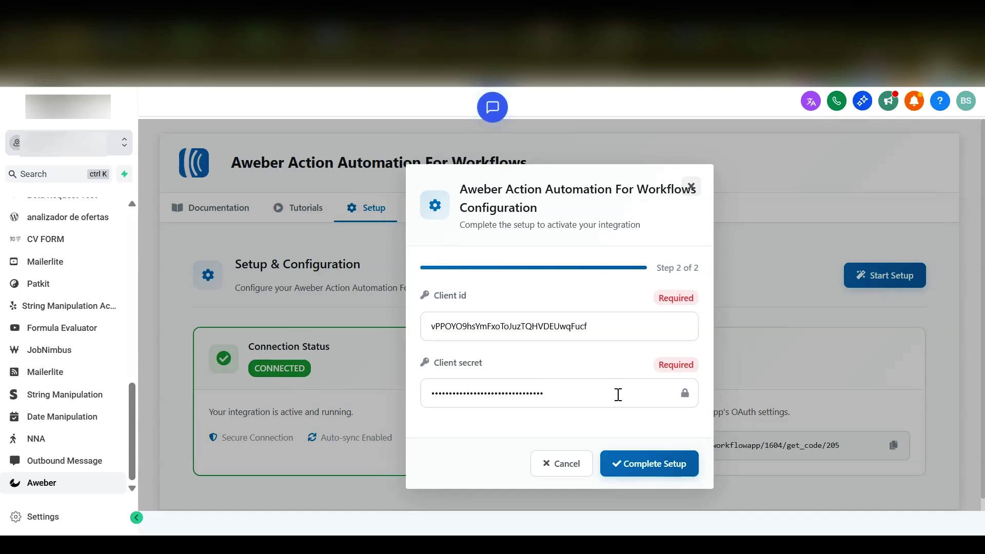
pyautogui.click(640, 463)
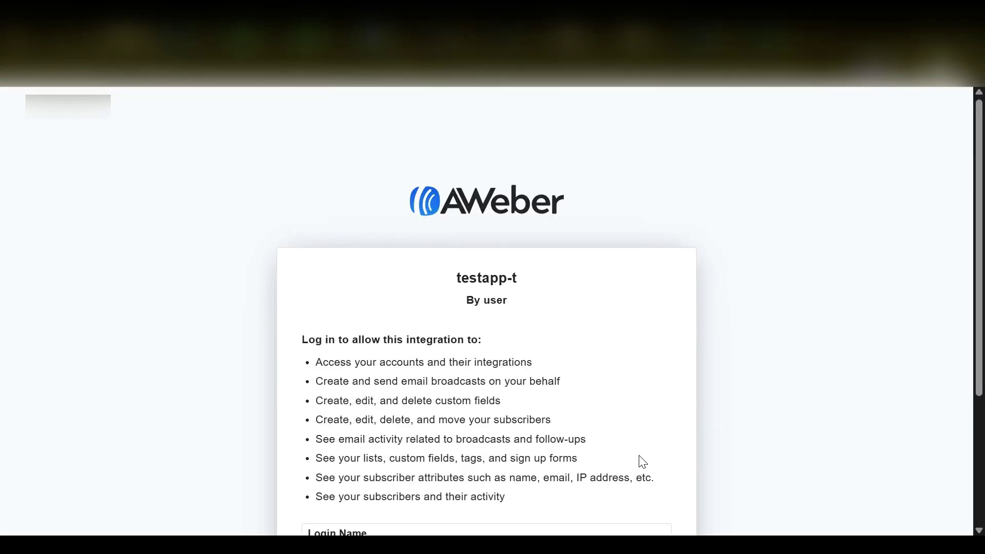
# - Go through the login name and password fields and allow testapp-t access to the AWeber account
pyautogui.scroll(-5, 599, 393)
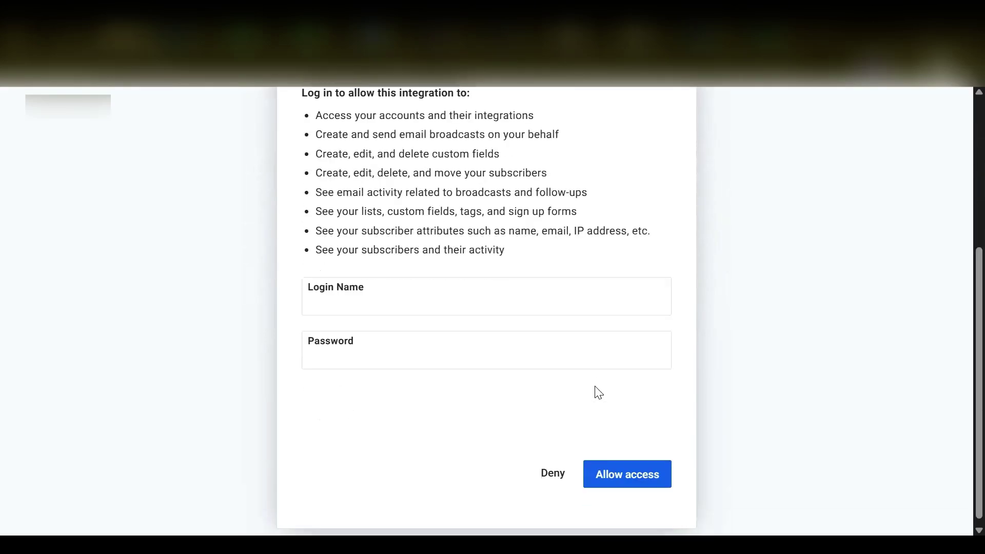
pyautogui.click(387, 304)
pyautogui.click(385, 336)
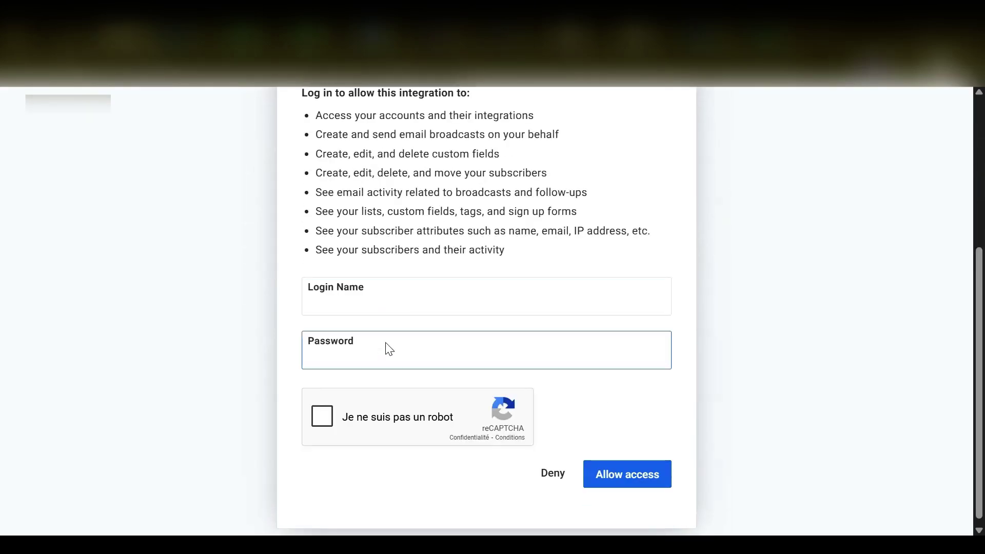
pyautogui.click(609, 472)
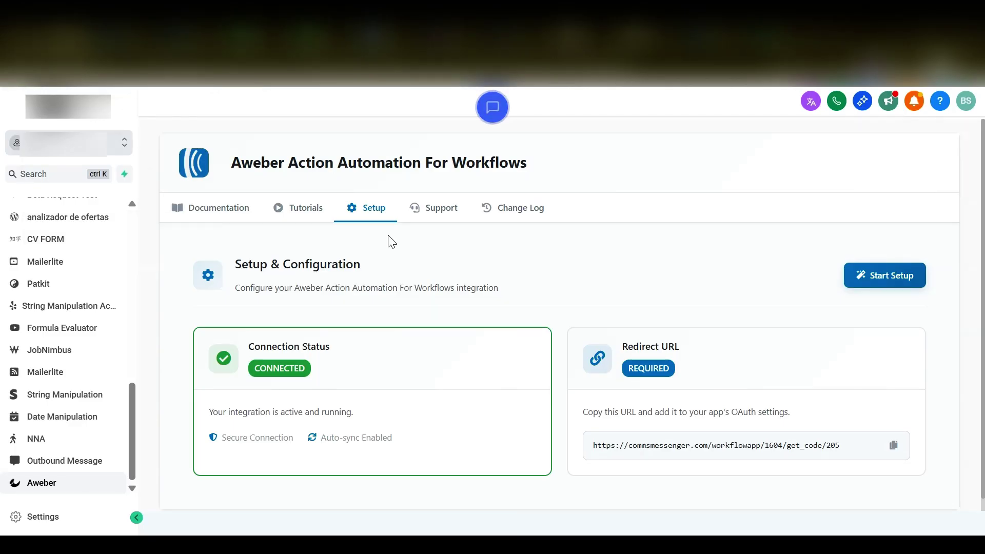
# - Review the Aweber app's support options for opening a ticket and booking a video call
pyautogui.scroll(-1, 567, 354)
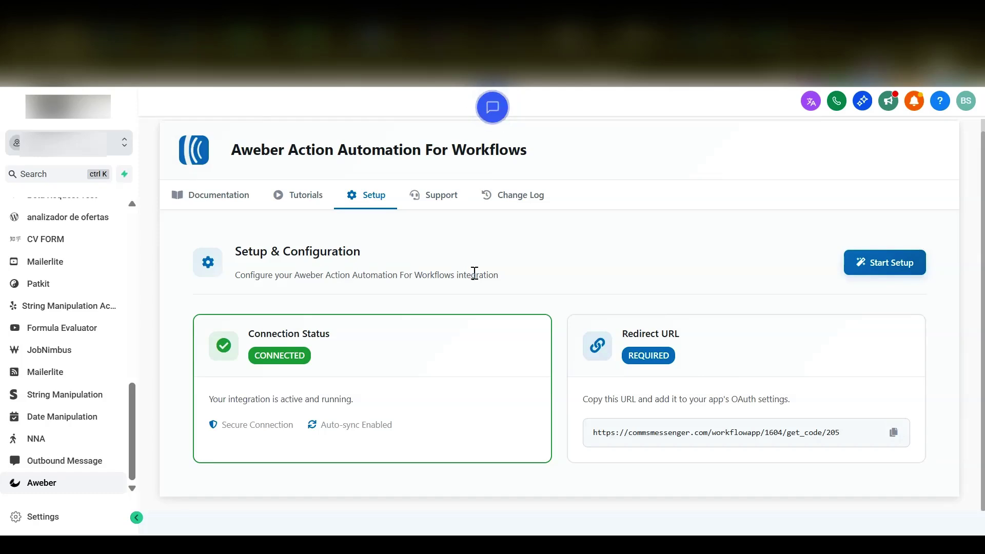
pyautogui.click(436, 205)
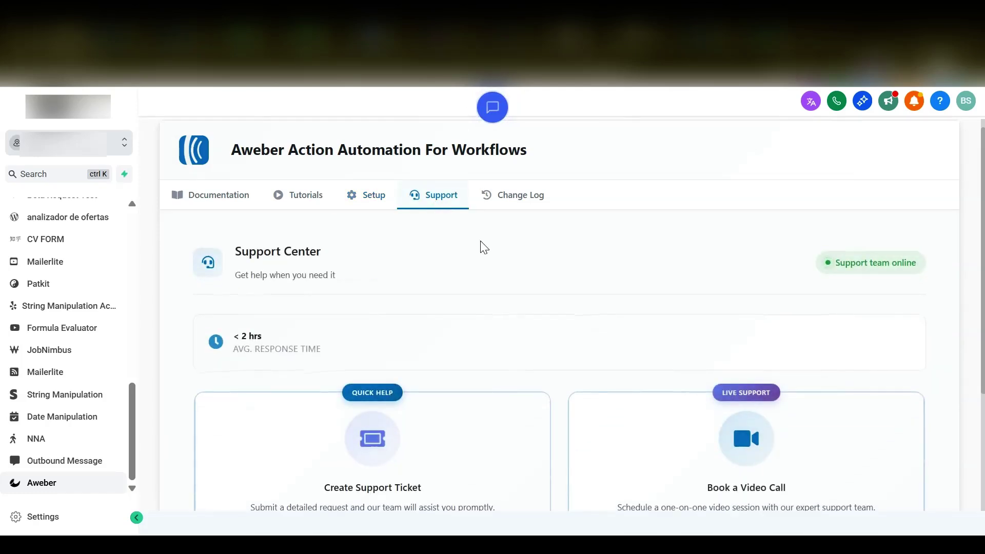
pyautogui.scroll(-3, 538, 332)
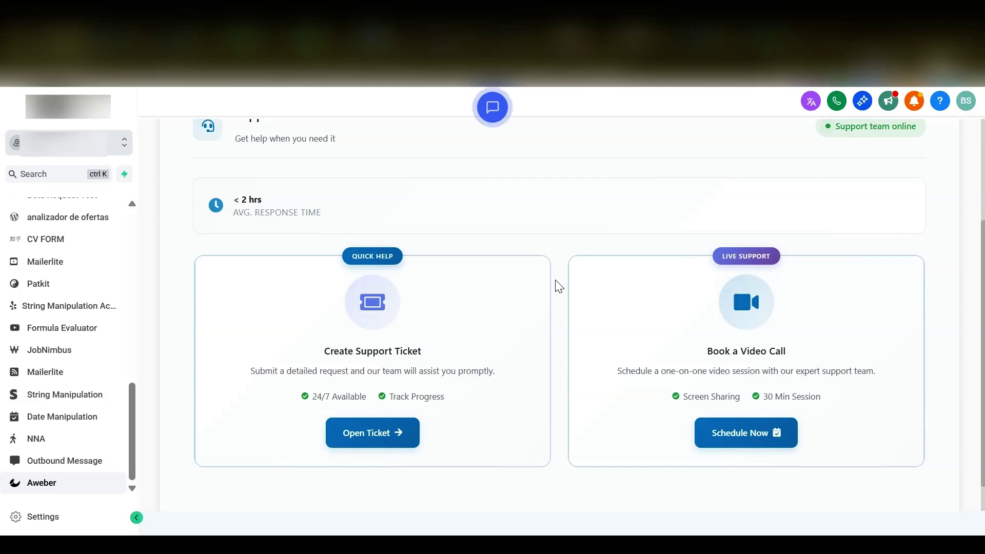
pyautogui.scroll(3, 557, 286)
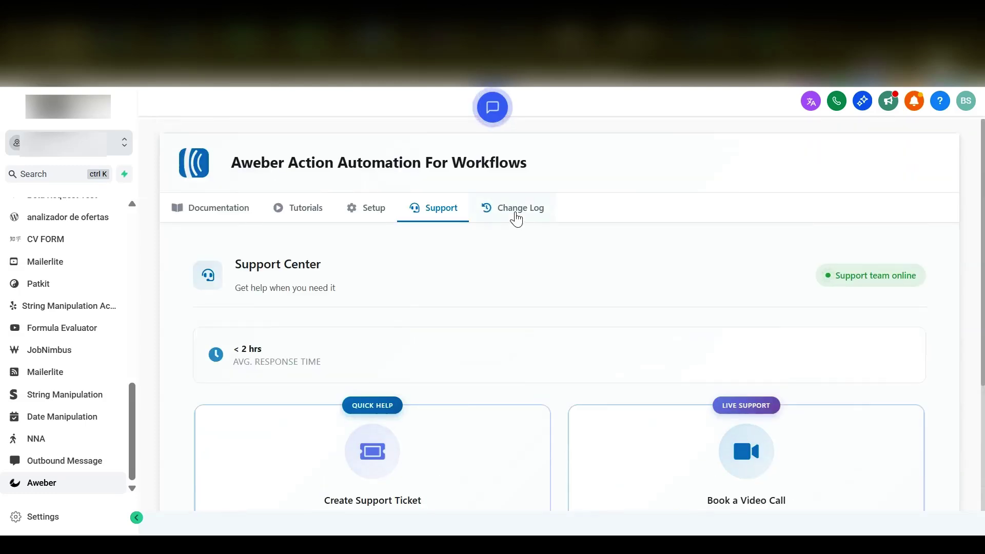
# - Enable changelog notifications in the Aweber app's change log and cancel the email subscription form
pyautogui.click(516, 220)
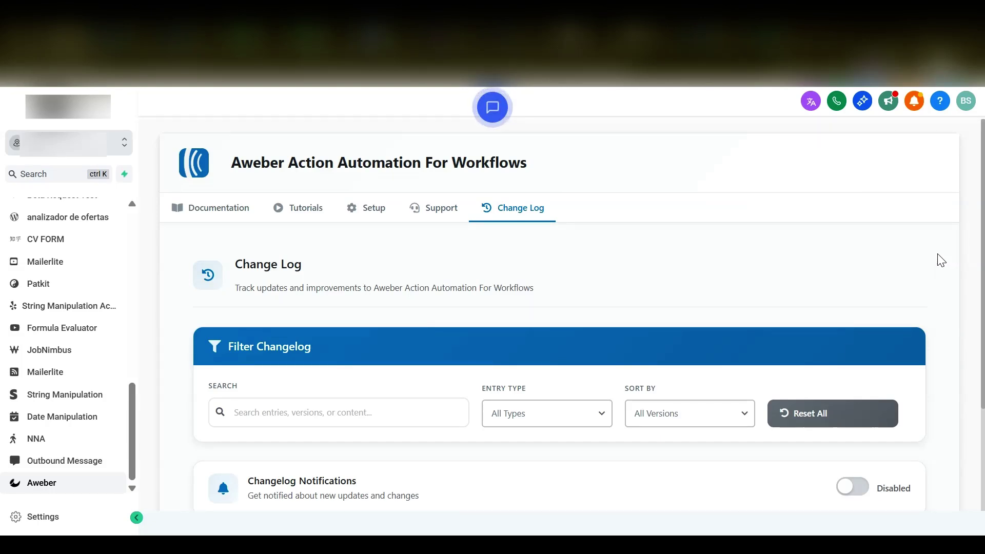
pyautogui.scroll(-3, 942, 260)
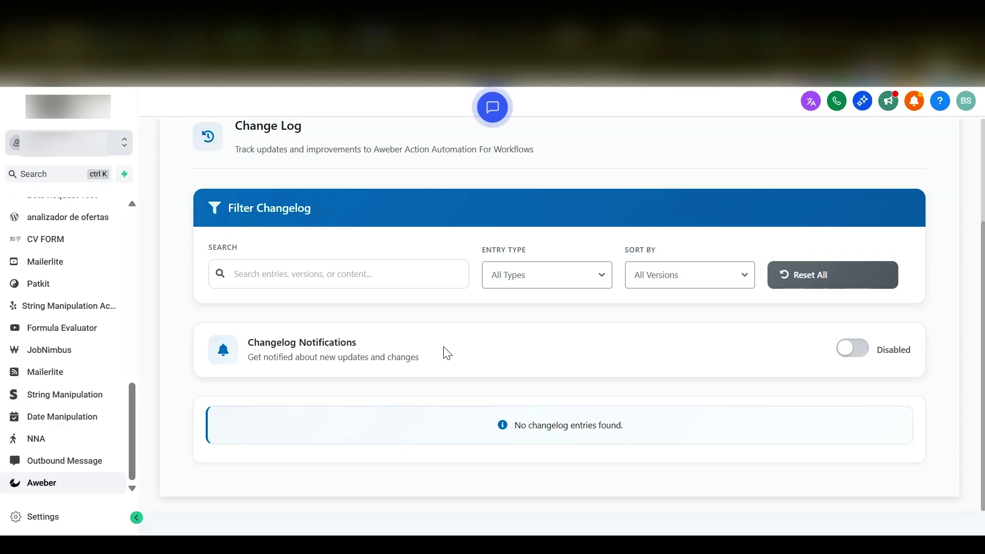
pyautogui.click(868, 355)
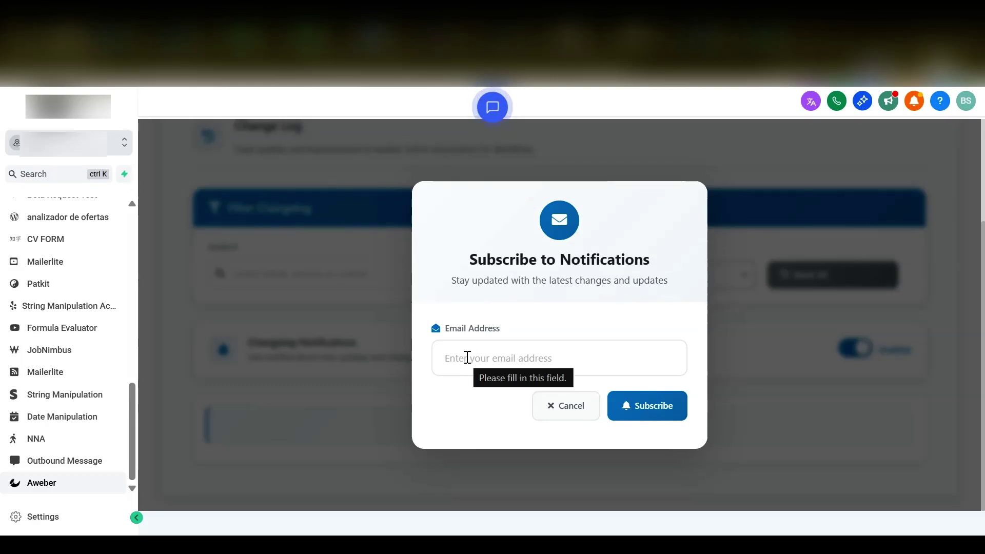
pyautogui.click(581, 416)
pyautogui.scroll(2, 911, 234)
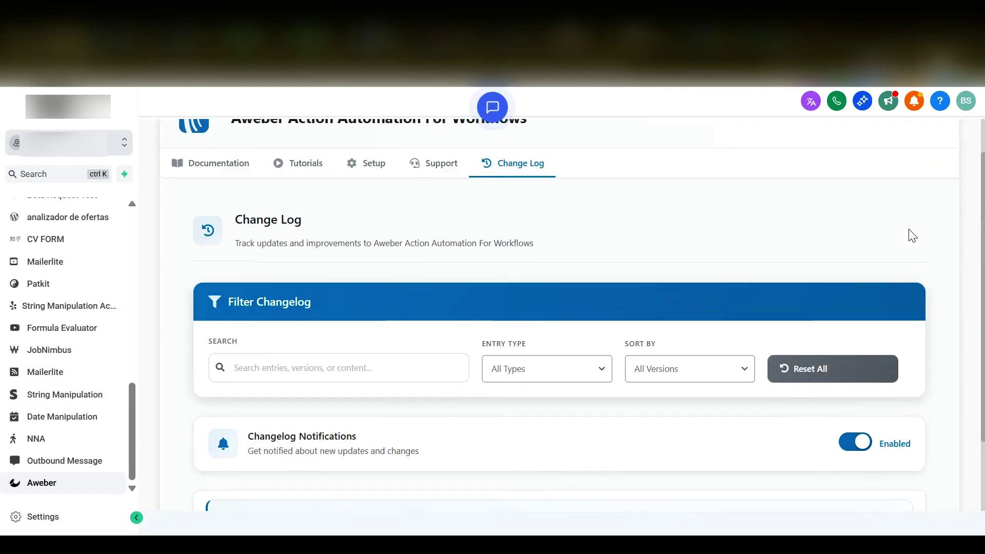